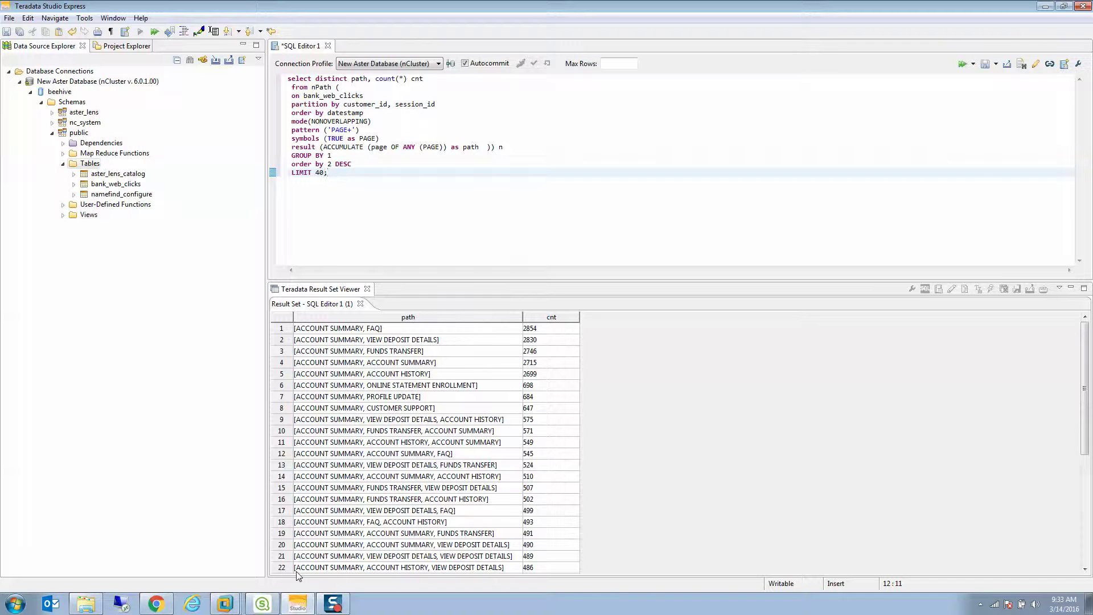
Return to the Qlik Sense load script and begin selecting data from the Aster connection.
{"action": "left_click", "coordinate": [275, 602]}
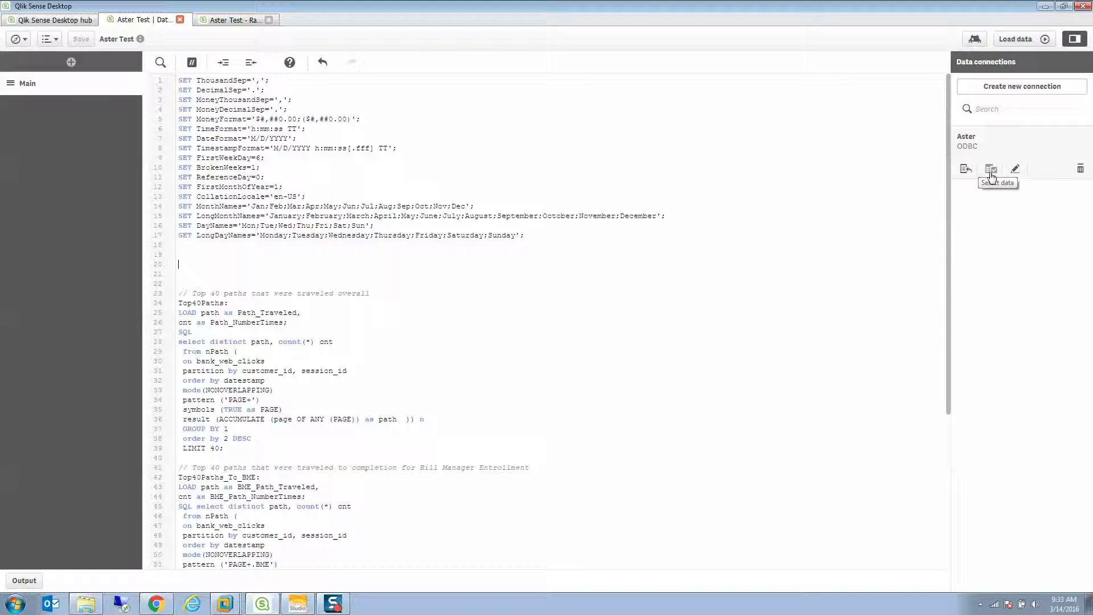
{"action": "left_click", "coordinate": [991, 169]}
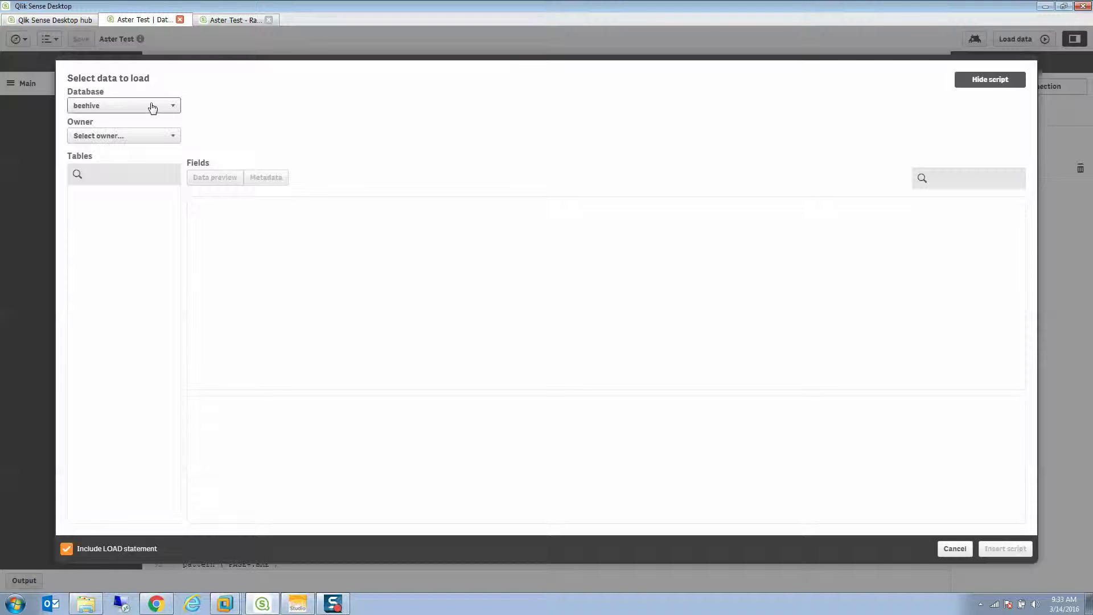
Choose owner public and the bank_web_clicks table, and insert its four-field LOAD script.
{"action": "left_click", "coordinate": [135, 136]}
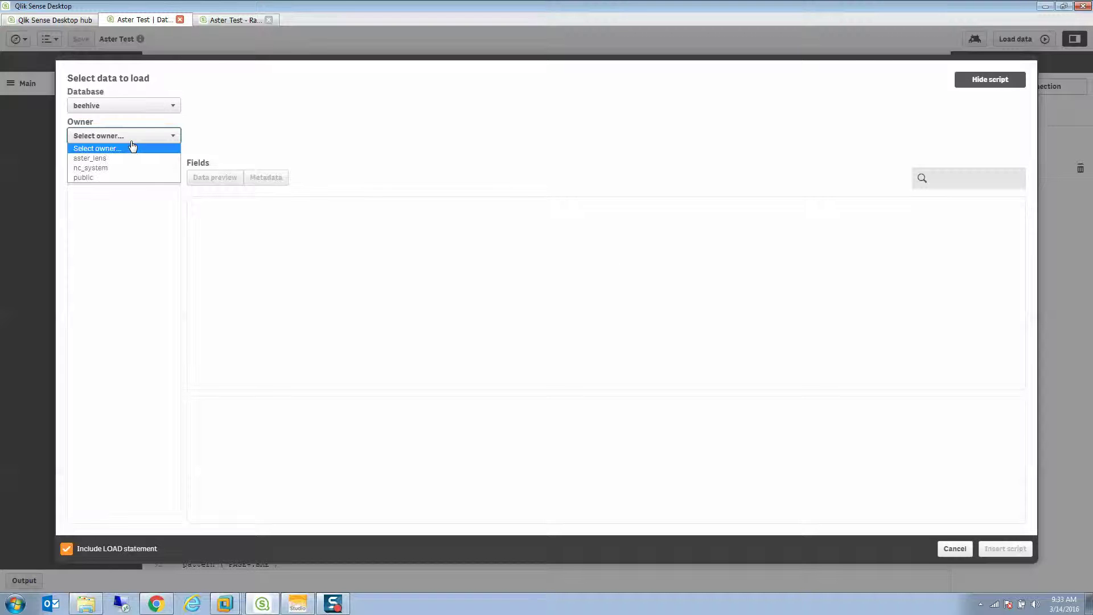
{"action": "left_click", "coordinate": [106, 177]}
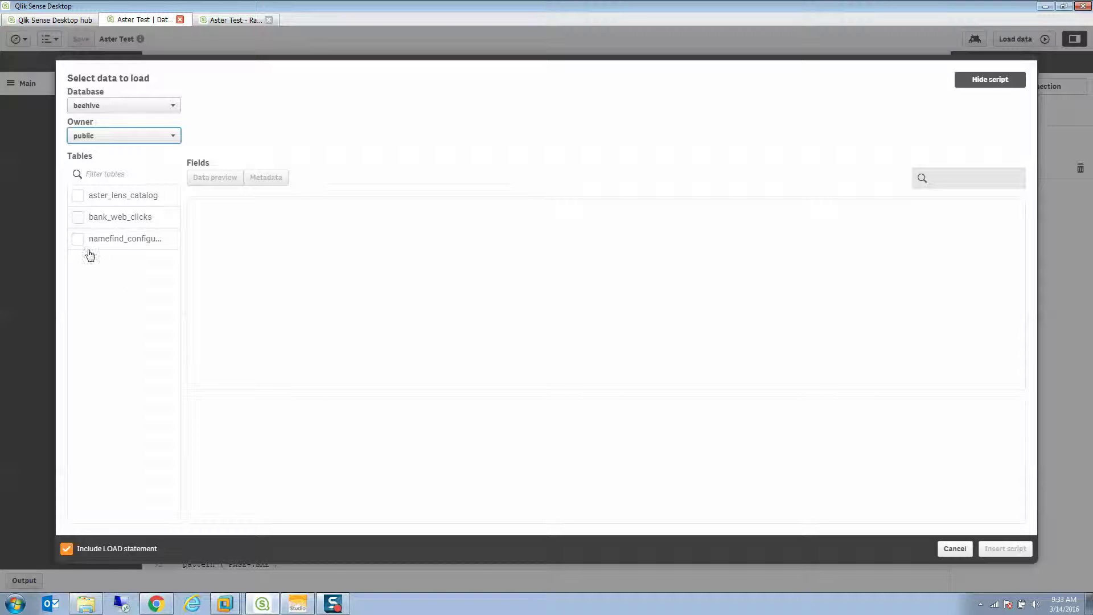
{"action": "left_click", "coordinate": [79, 221]}
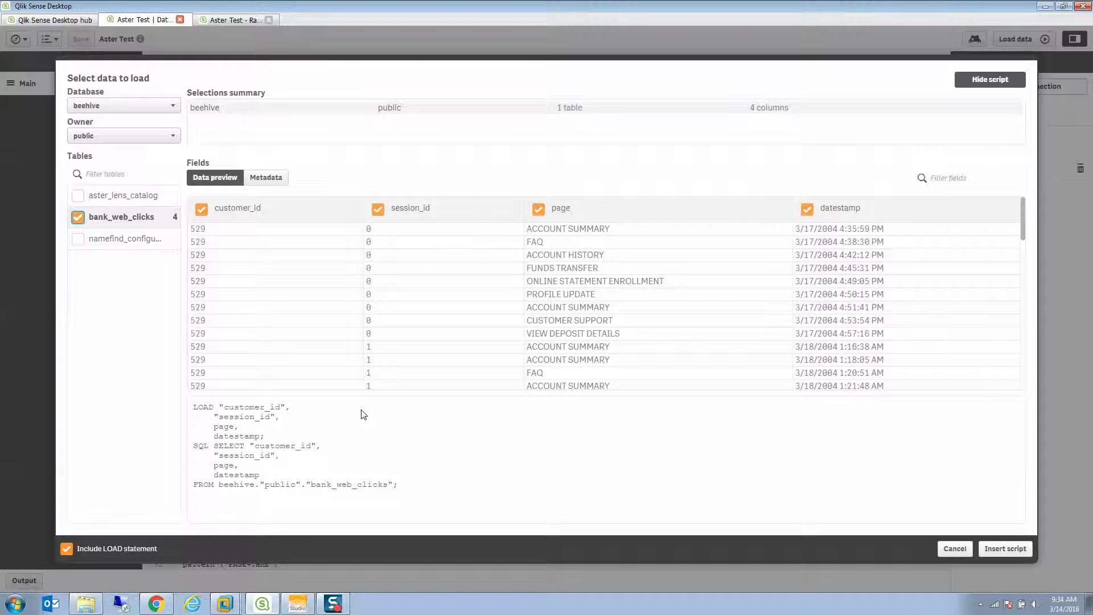
{"action": "left_click", "coordinate": [1004, 550]}
Add a line for the BankWebClicks: label above the LOAD statement and delete the extra blank lines.
{"action": "left_click", "coordinate": [250, 278]}
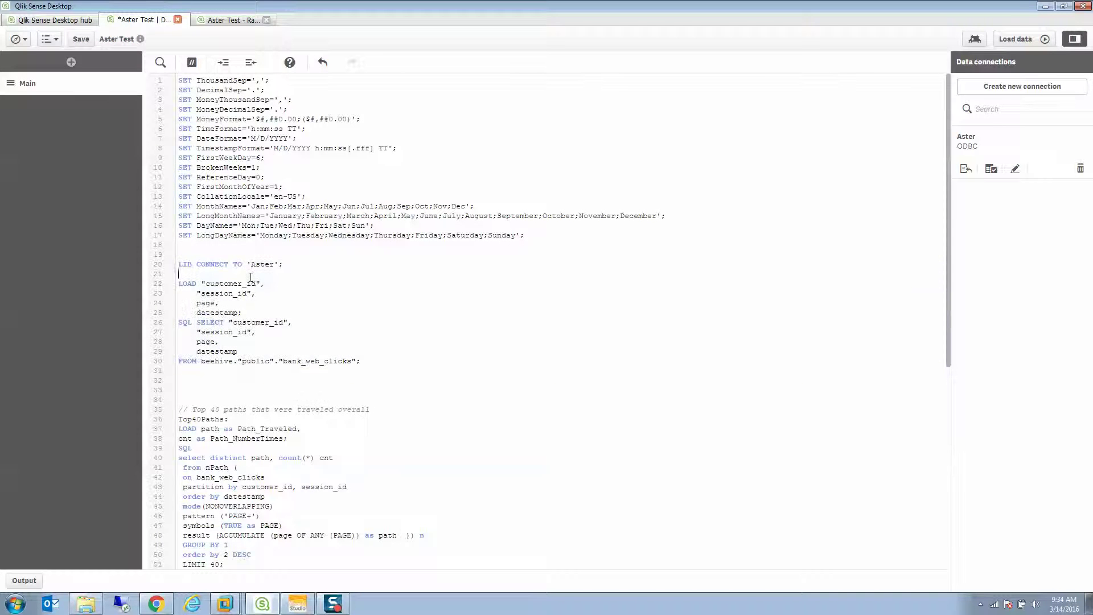
{"action": "key", "text": "Return"}
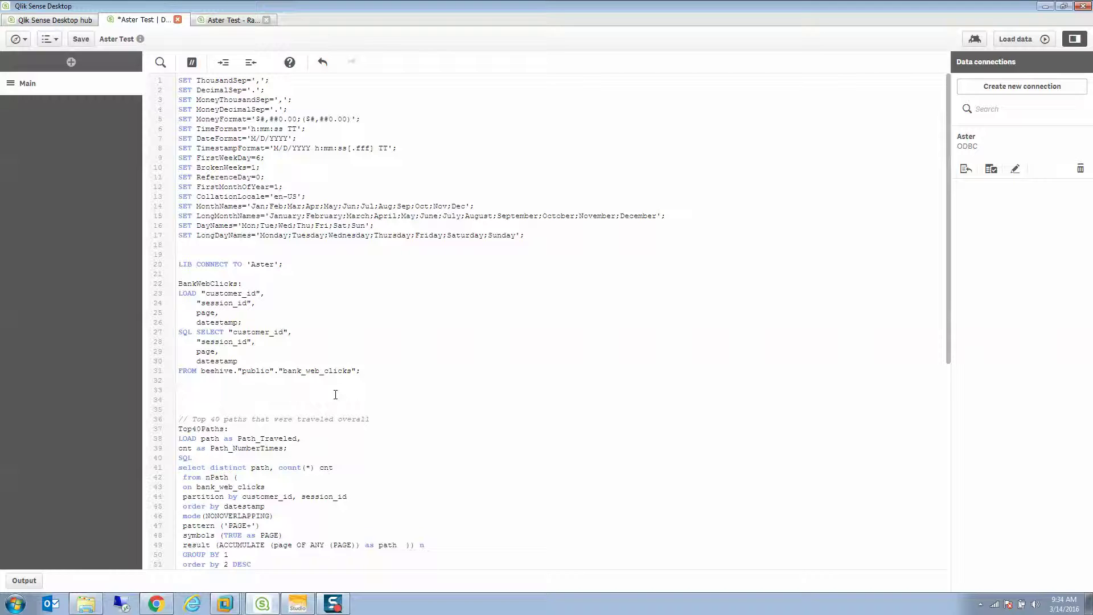
{"action": "key", "text": "Delete"}
{"action": "key", "text": "Delete"}
{"action": "scroll", "coordinate": [347, 382], "scroll_direction": "down", "scroll_amount": 8}
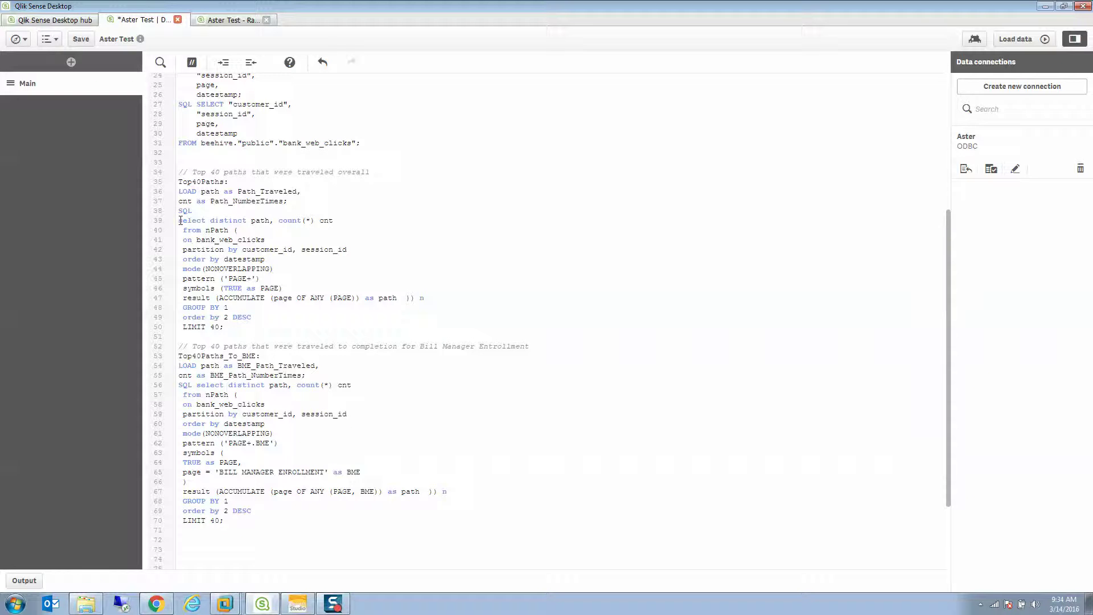
{"action": "left_click_drag", "start_coordinate": [179, 220], "coordinate": [300, 329]}
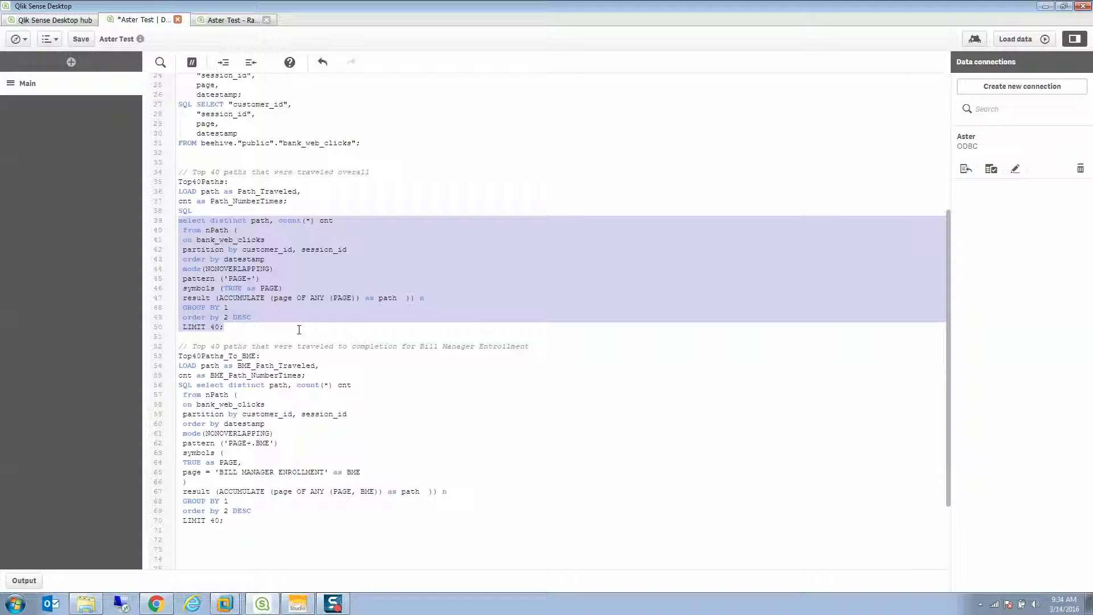
{"action": "left_click", "coordinate": [201, 208]}
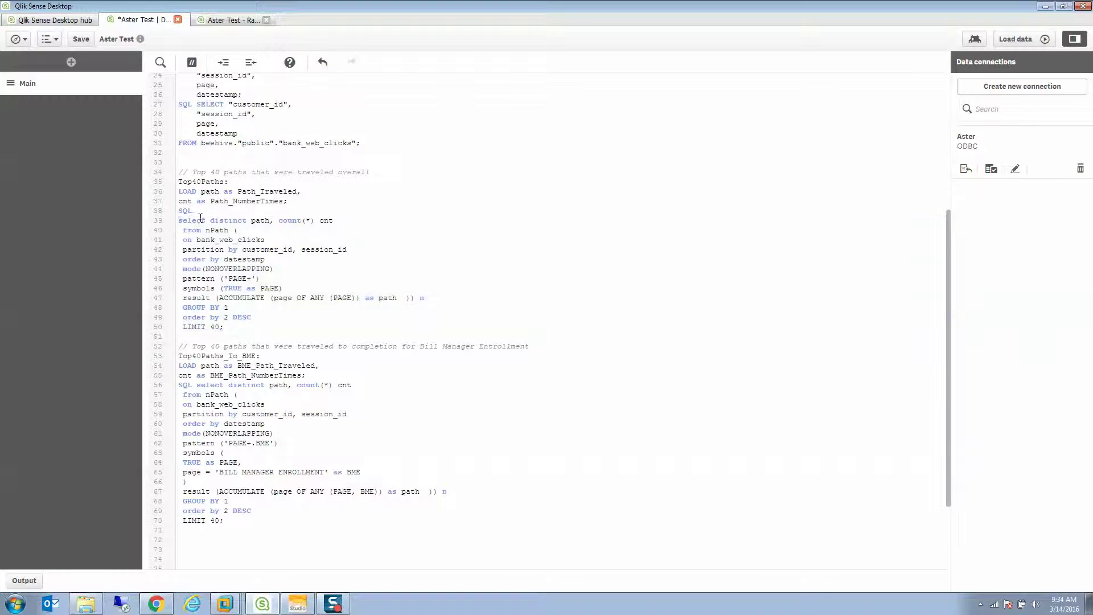
{"action": "left_click_drag", "start_coordinate": [291, 202], "coordinate": [178, 192]}
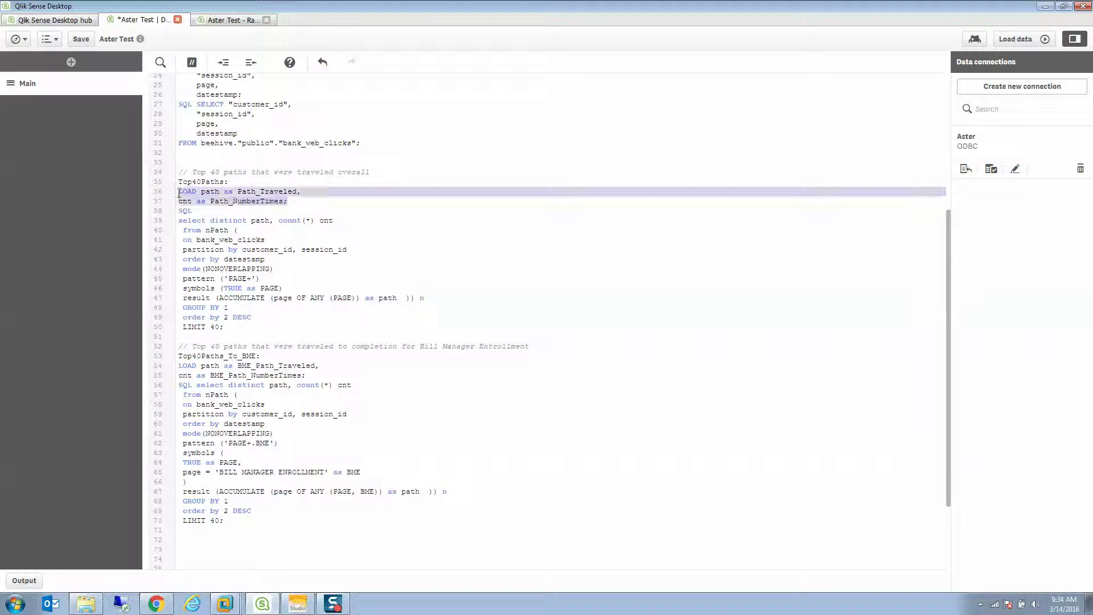
Place a new table on the Raw Table Data sheet and filter the field list to WebClicks.
{"action": "left_click", "coordinate": [234, 20]}
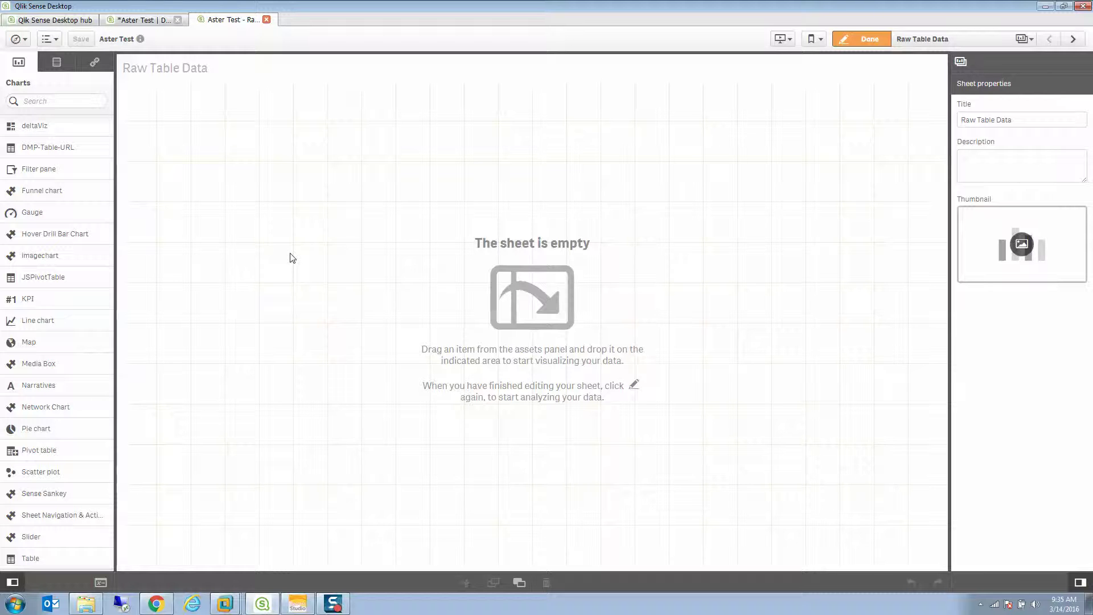
{"action": "left_click_drag", "start_coordinate": [57, 559], "coordinate": [341, 323]}
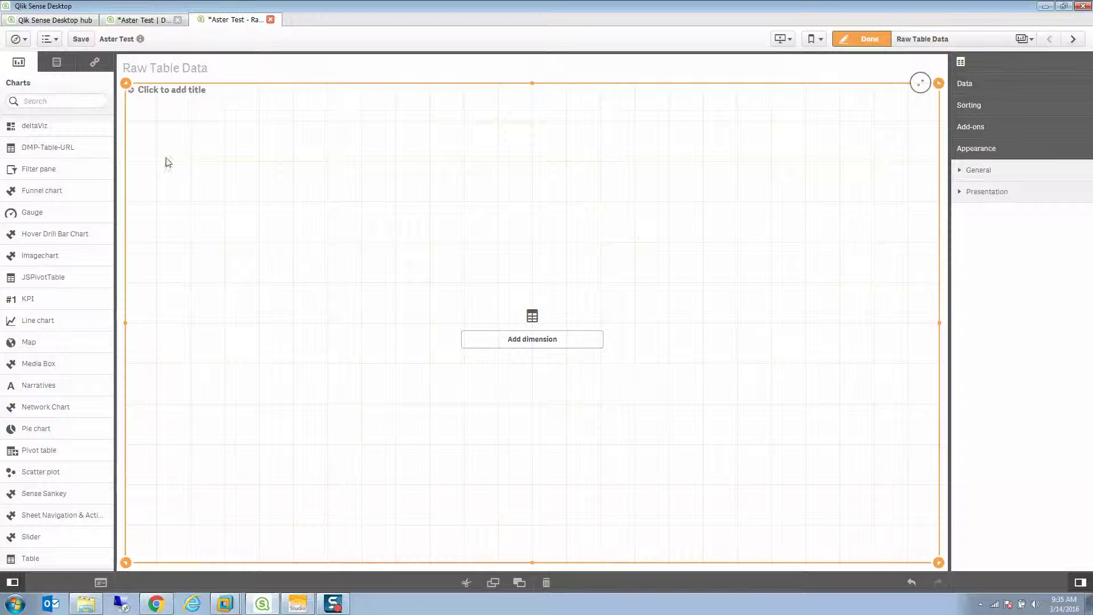
{"action": "left_click", "coordinate": [56, 62]}
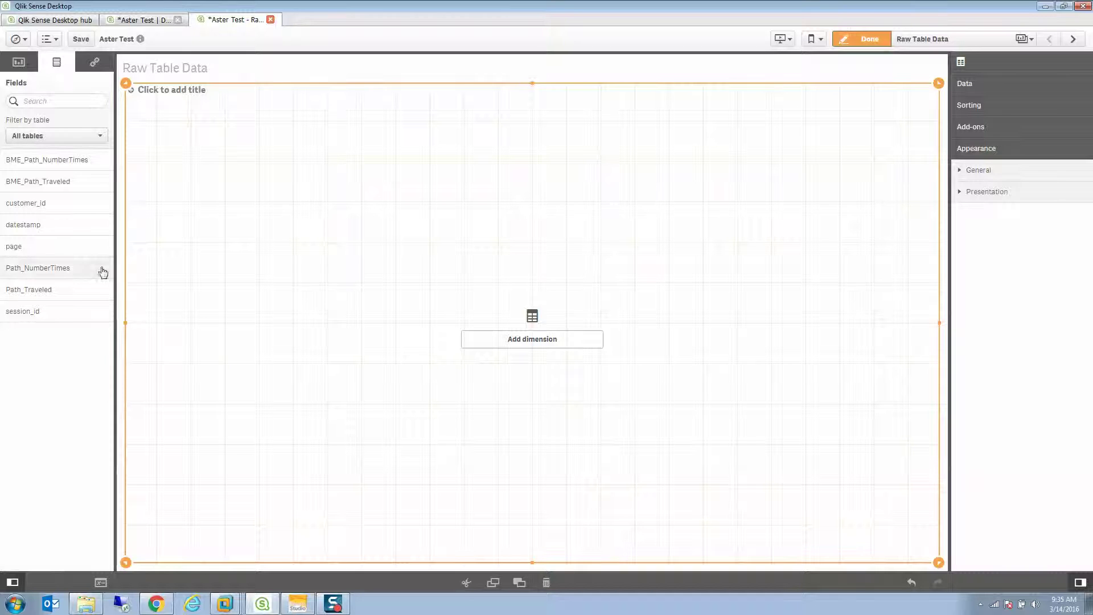
{"action": "left_click", "coordinate": [82, 136]}
{"action": "left_click", "coordinate": [52, 174]}
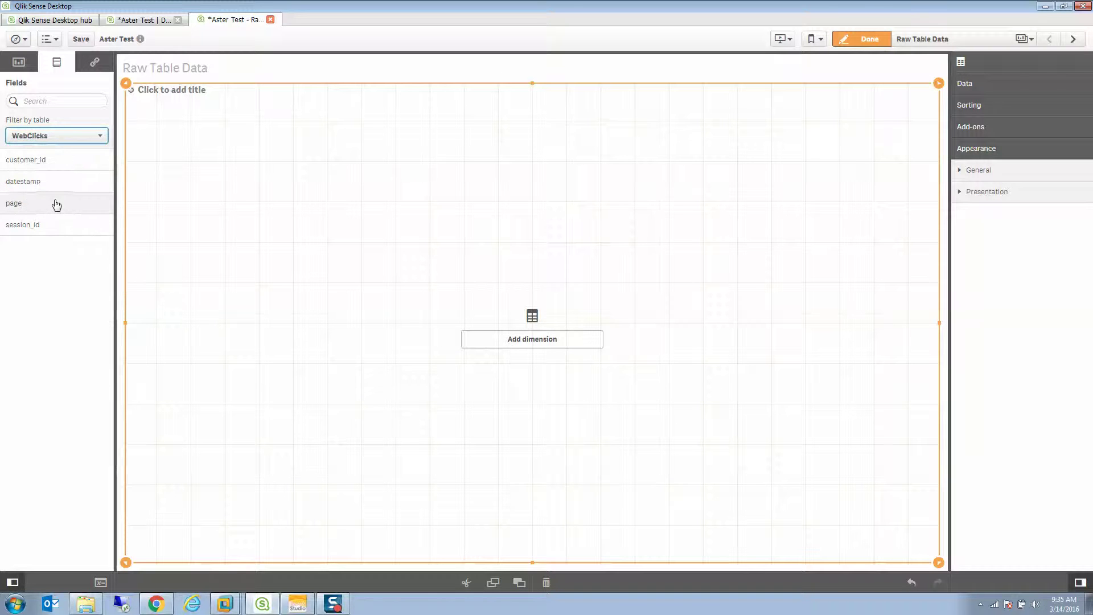
Add customer_id, page, session_id and datestamp as table columns, then go to the next sheet.
{"action": "left_click_drag", "start_coordinate": [49, 161], "coordinate": [501, 305]}
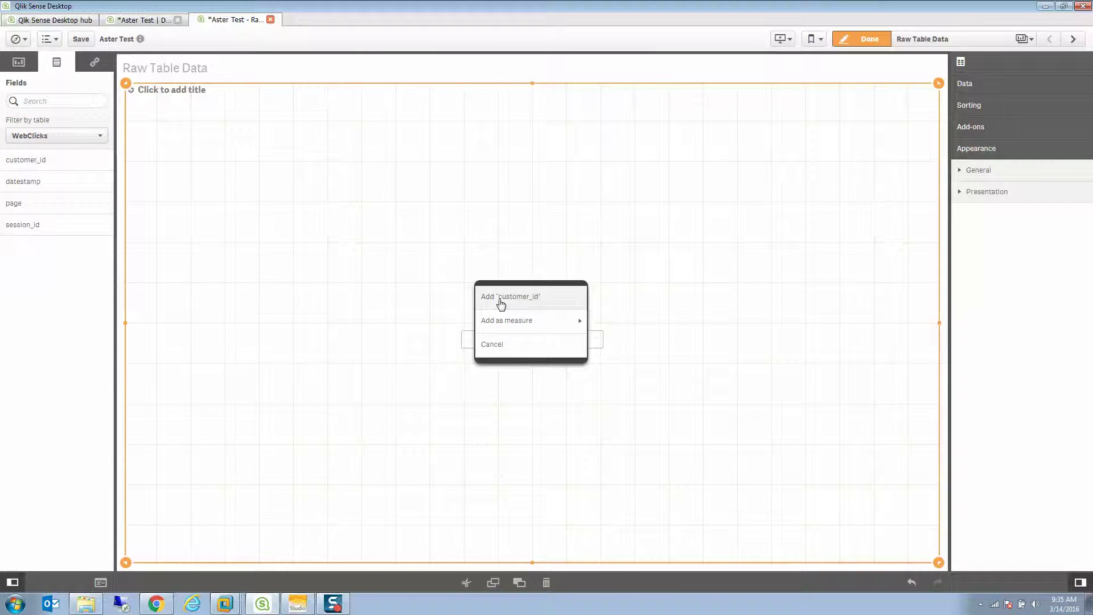
{"action": "left_click", "coordinate": [501, 305]}
{"action": "left_click_drag", "start_coordinate": [32, 209], "coordinate": [417, 290]}
{"action": "left_click", "coordinate": [502, 285]}
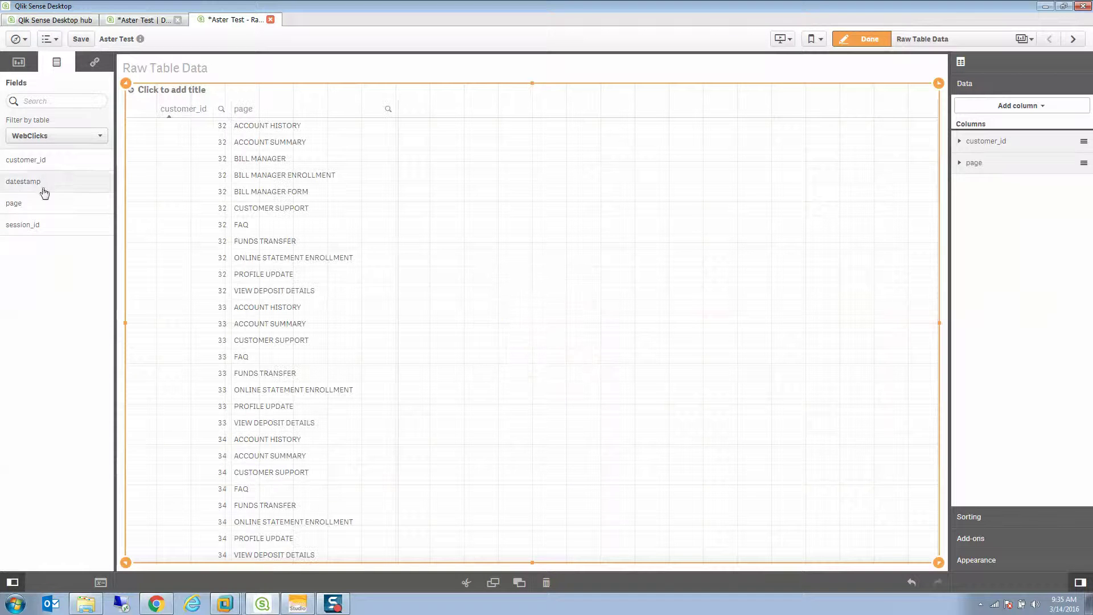
{"action": "left_click_drag", "start_coordinate": [37, 226], "coordinate": [514, 296]}
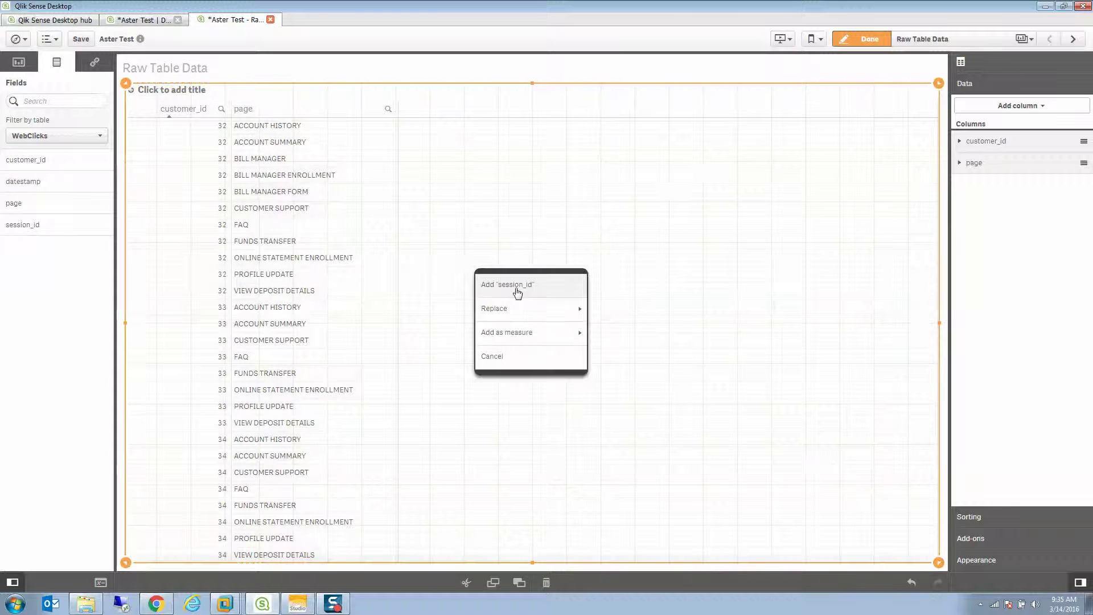
{"action": "left_click", "coordinate": [517, 293]}
{"action": "left_click_drag", "start_coordinate": [26, 181], "coordinate": [561, 294]}
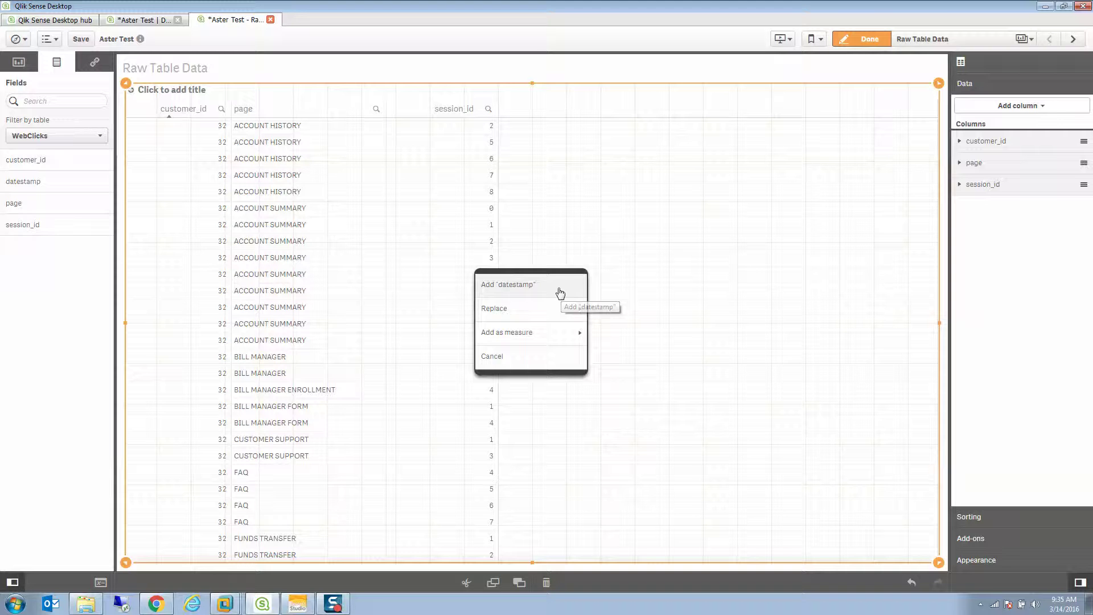
{"action": "left_click", "coordinate": [559, 289]}
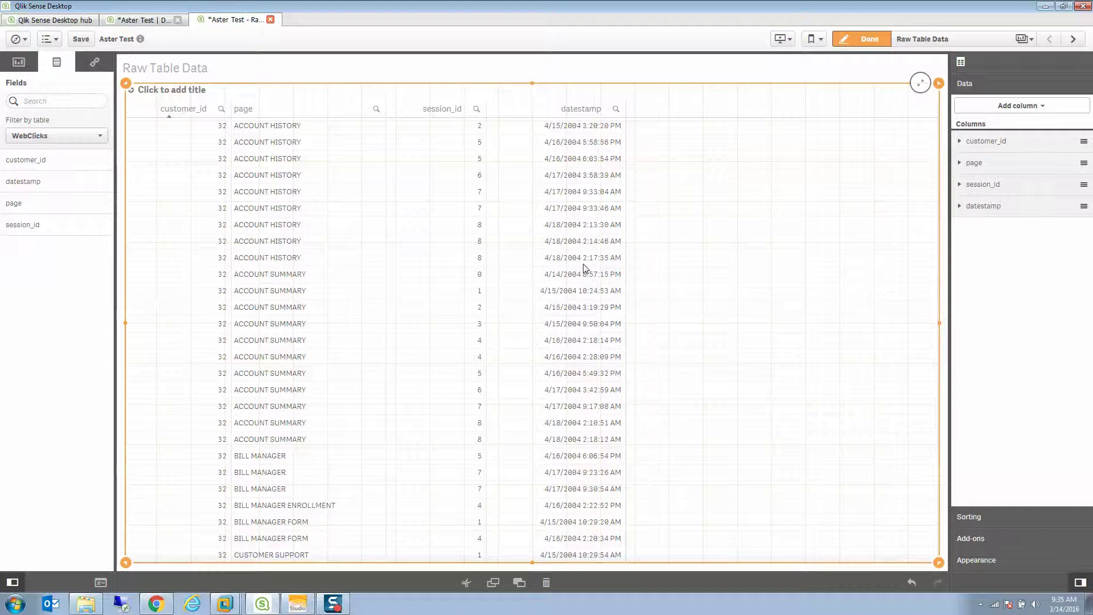
{"action": "left_click", "coordinate": [1072, 40]}
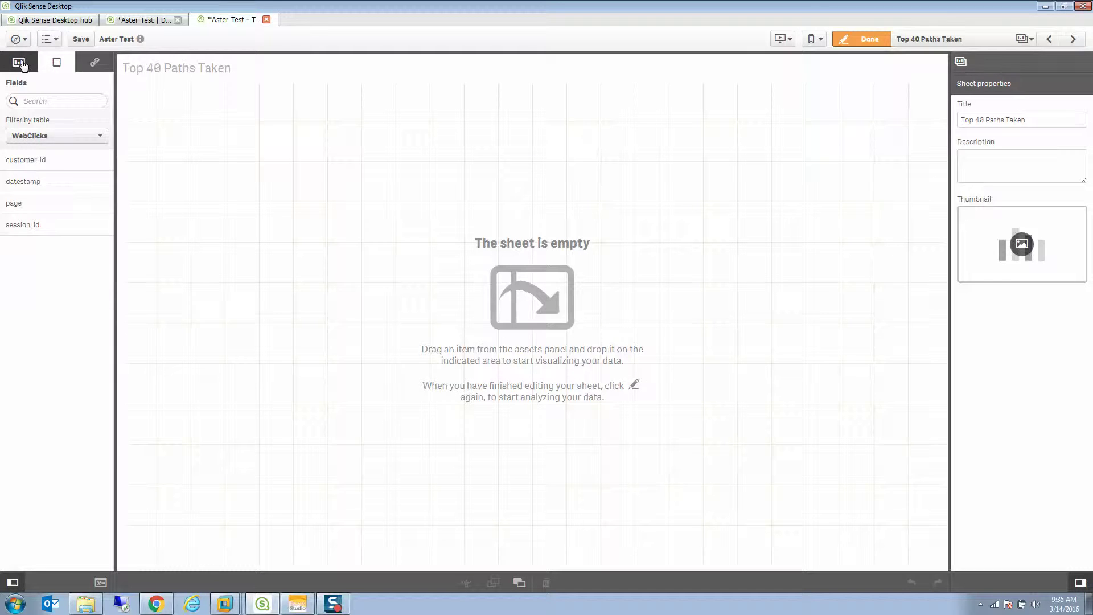
Add a Sankey chart with dimension Path Traveled and measure Path Number of Times, then go to the next sheet.
{"action": "left_click", "coordinate": [23, 65]}
{"action": "scroll", "coordinate": [85, 329], "scroll_direction": "down", "scroll_amount": 3}
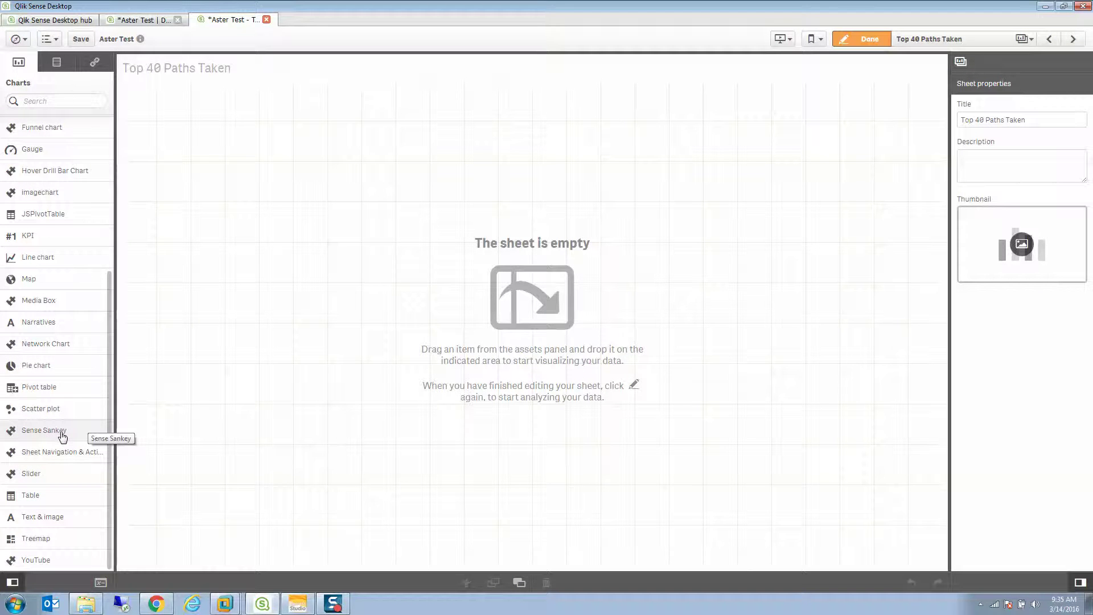
{"action": "left_click_drag", "start_coordinate": [63, 436], "coordinate": [452, 370]}
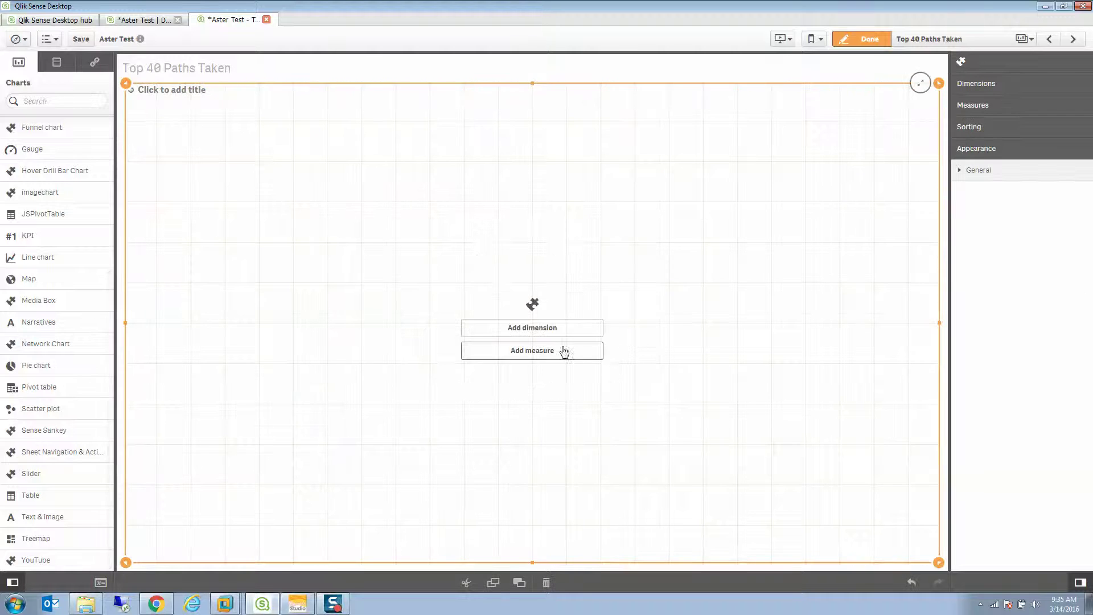
{"action": "left_click", "coordinate": [564, 329]}
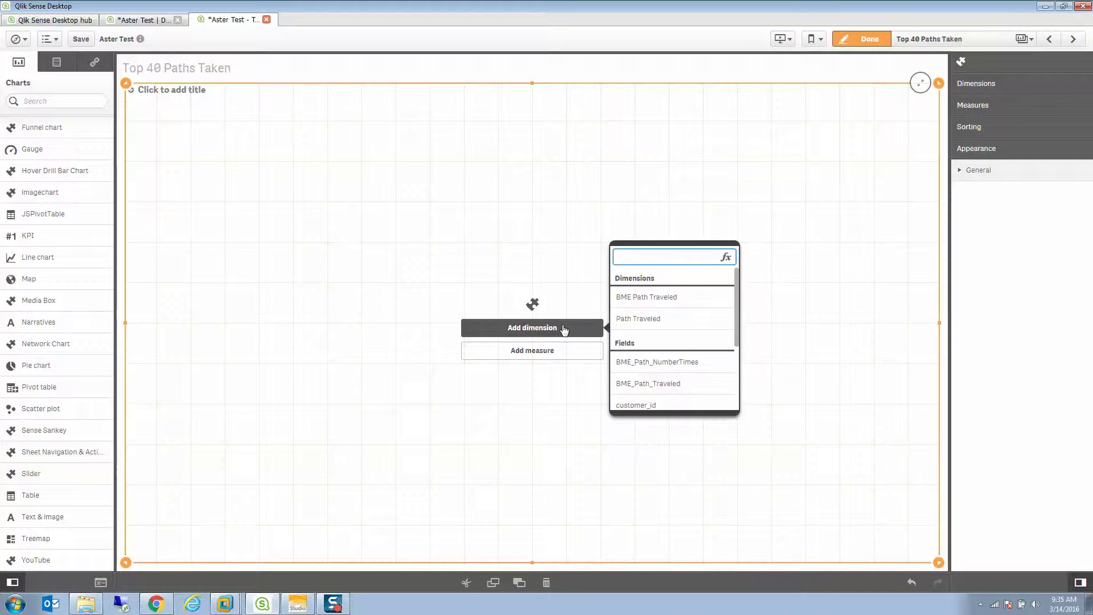
{"action": "left_click", "coordinate": [635, 321]}
{"action": "left_click", "coordinate": [561, 351]}
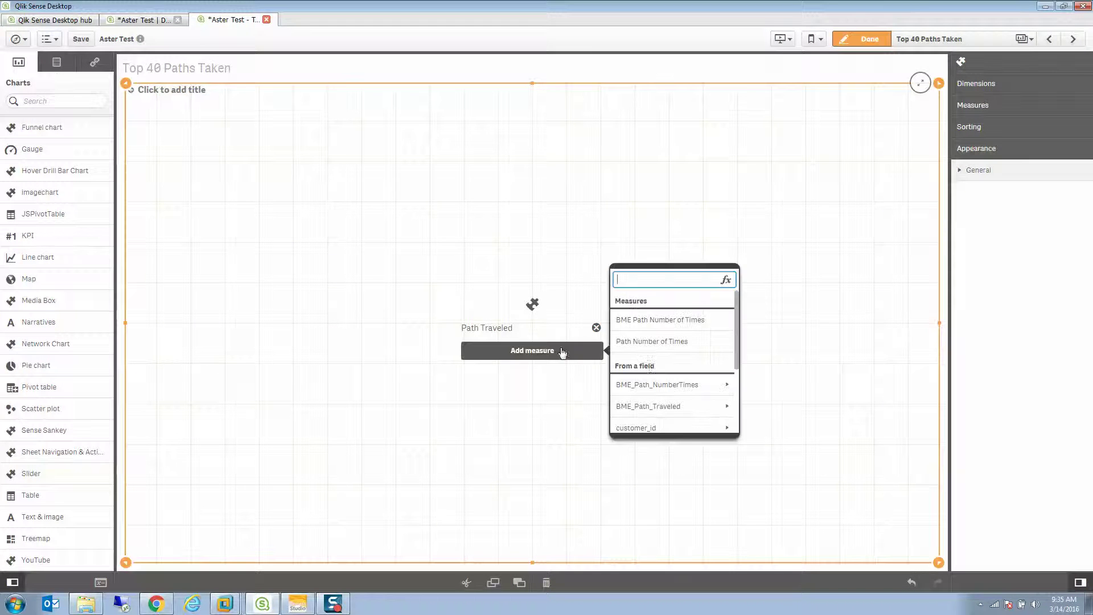
{"action": "left_click", "coordinate": [670, 342]}
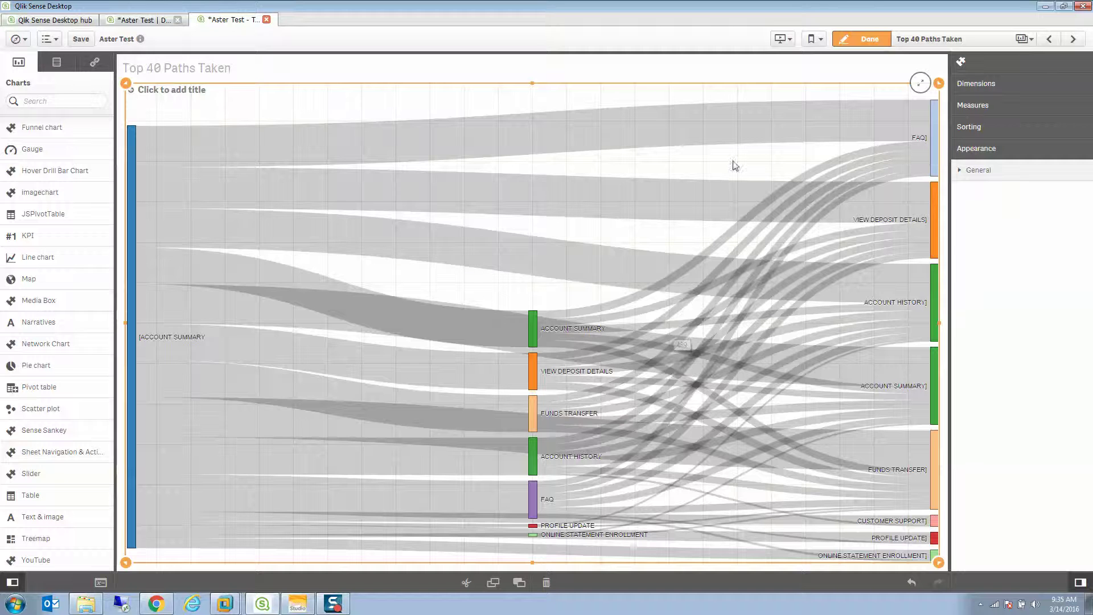
{"action": "left_click", "coordinate": [1072, 40]}
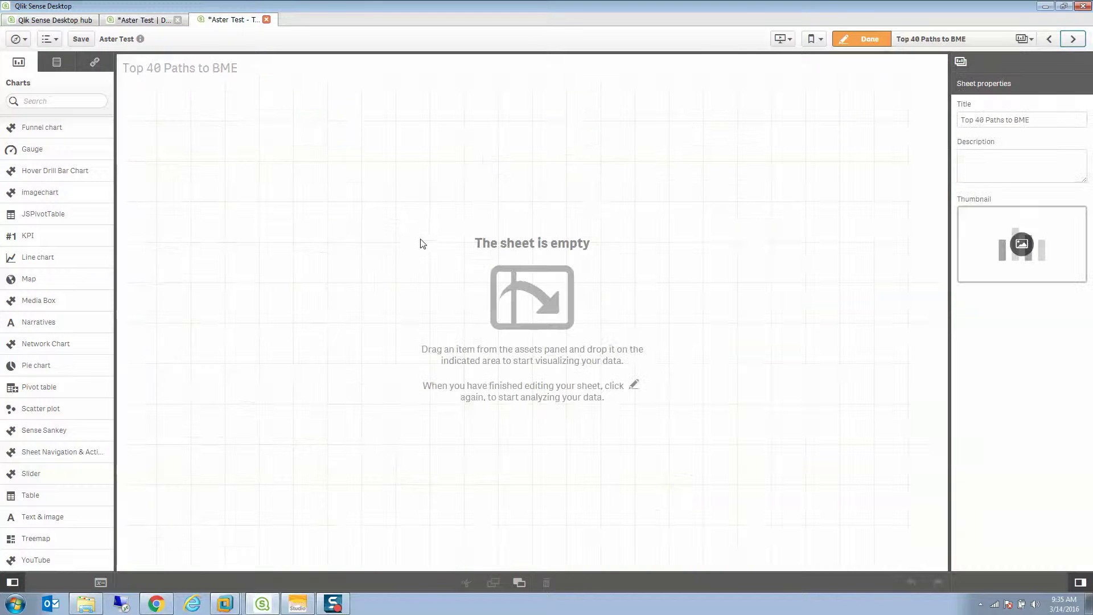
Place a table on the Top 40 Paths to BME sheet with Path Traveled as its column.
{"action": "left_click_drag", "start_coordinate": [71, 493], "coordinate": [420, 183]}
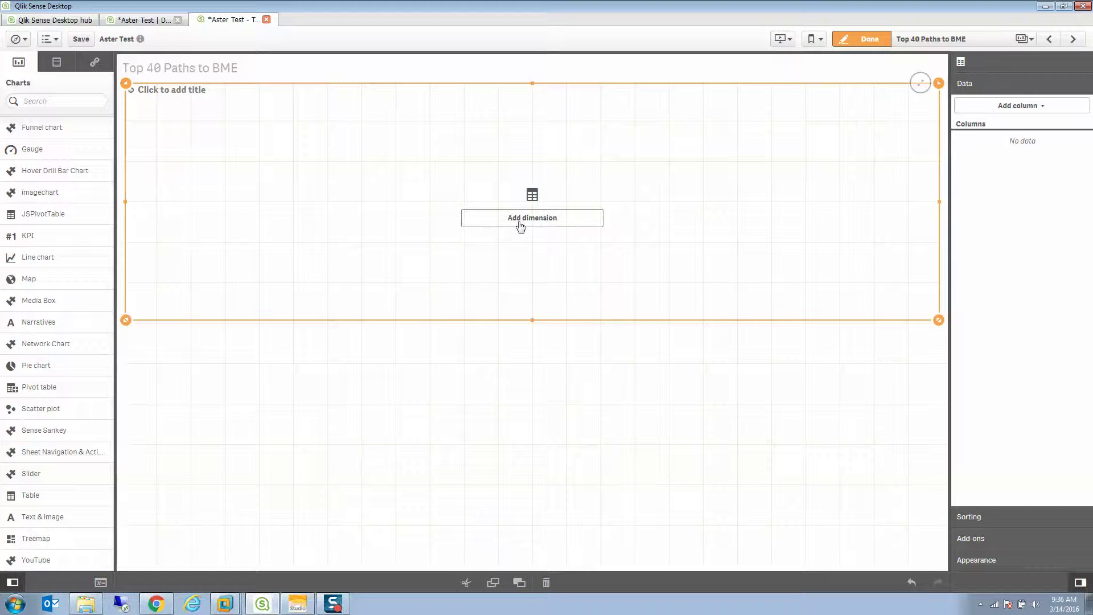
{"action": "left_click", "coordinate": [487, 225]}
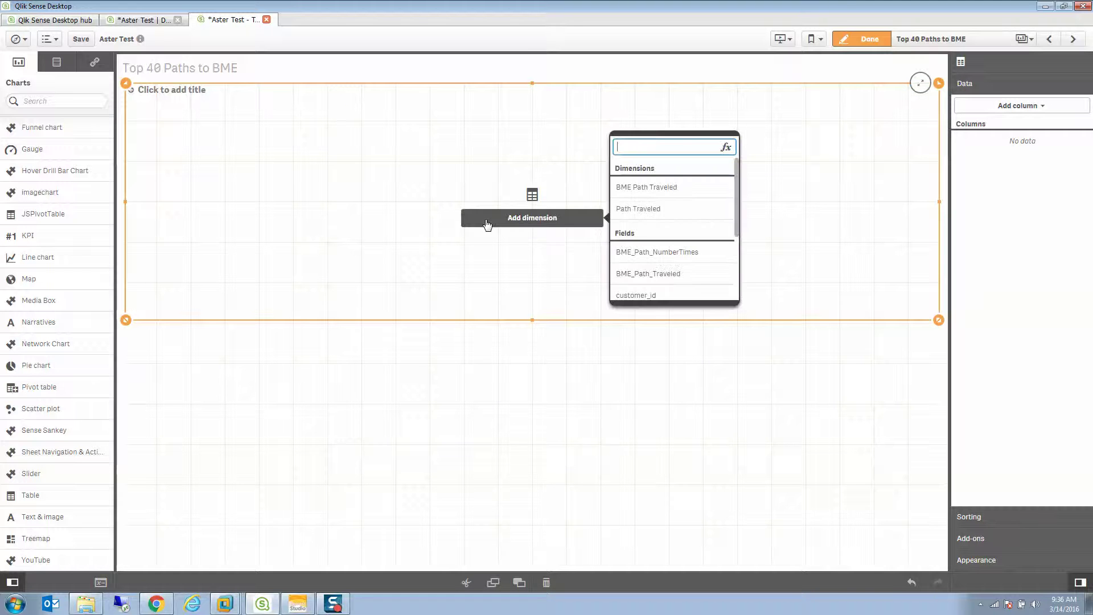
{"action": "left_click", "coordinate": [666, 210]}
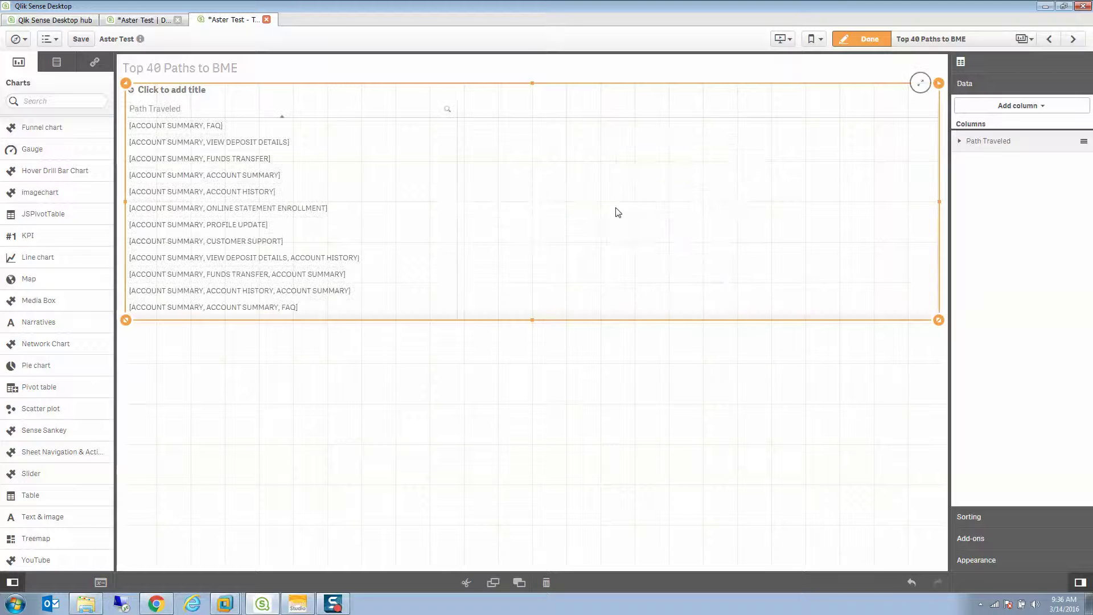
From Top40Paths_To_BME, swap in BME_Path_Traveled and add BME_Path_NumberTimes as table columns.
{"action": "left_click", "coordinate": [61, 66]}
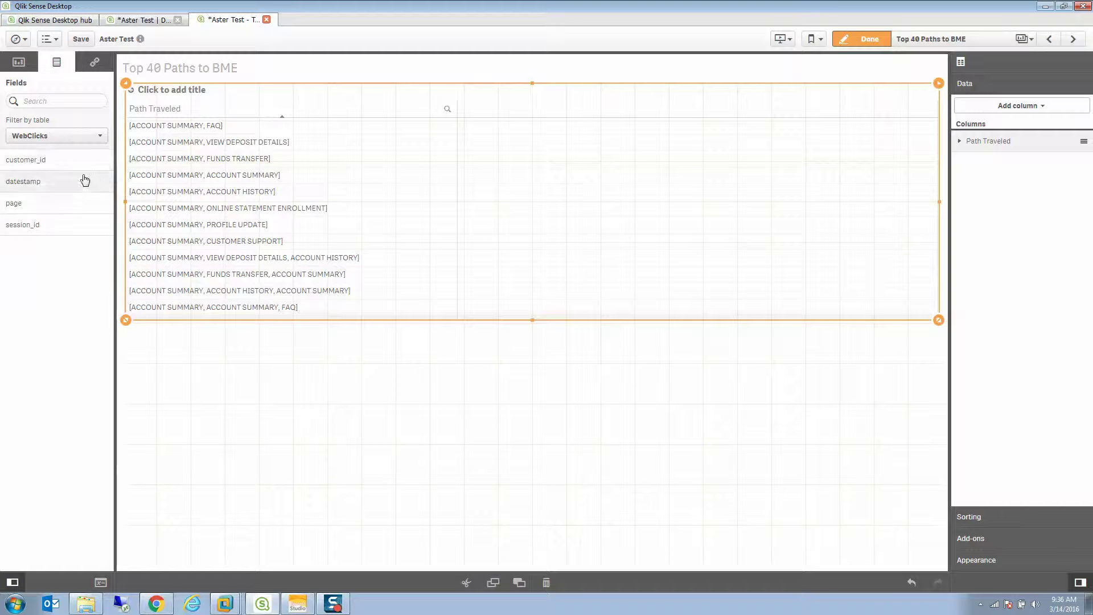
{"action": "left_click", "coordinate": [68, 134]}
{"action": "left_click", "coordinate": [63, 168]}
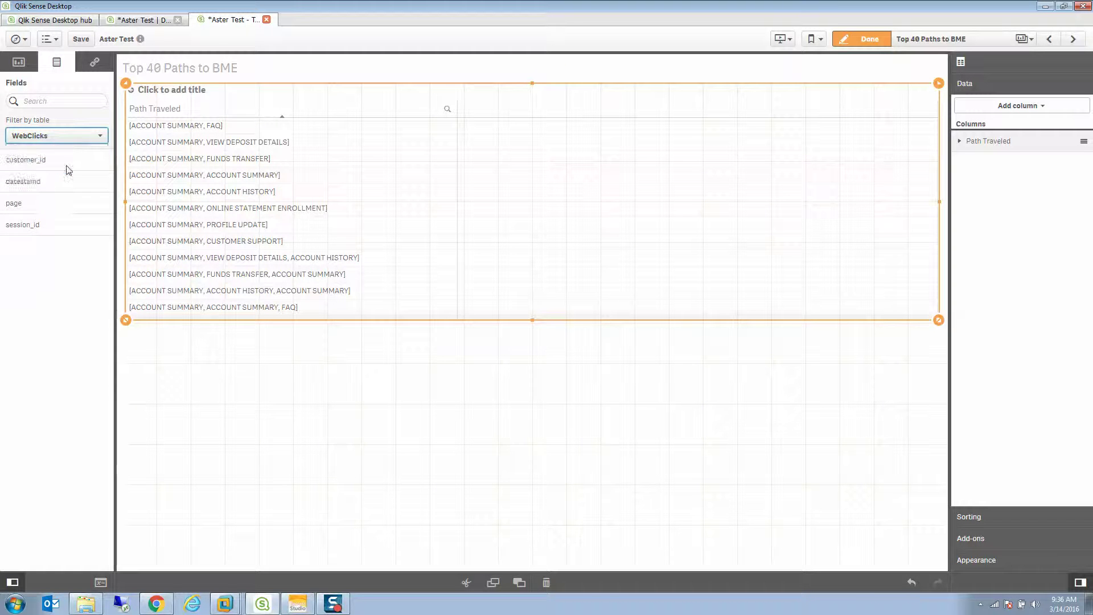
{"action": "left_click_drag", "start_coordinate": [46, 193], "coordinate": [465, 187]}
{"action": "left_click", "coordinate": [521, 184]}
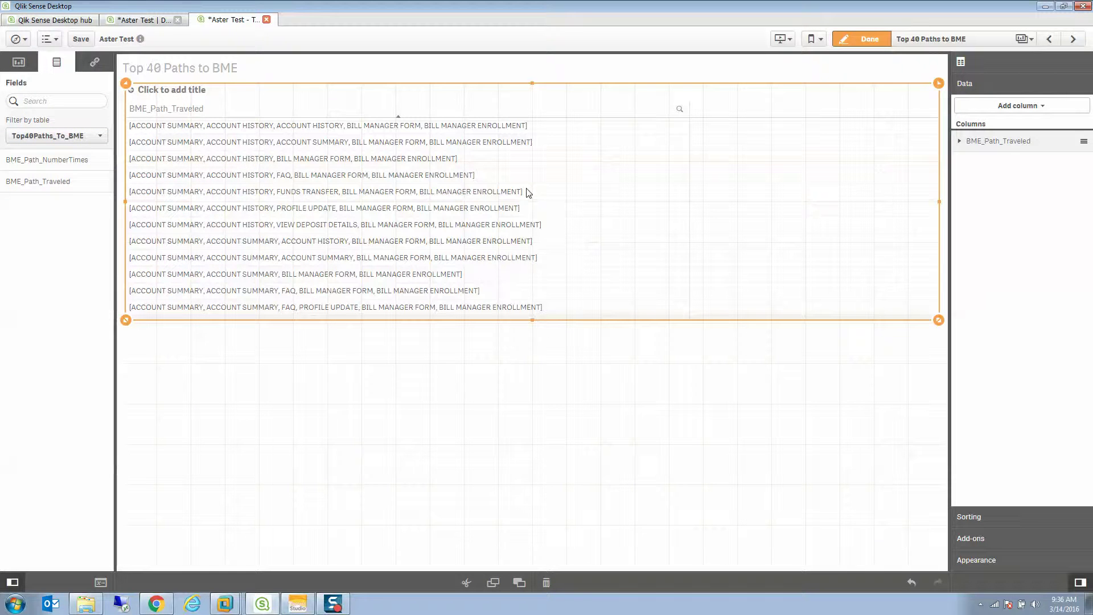
{"action": "left_click_drag", "start_coordinate": [55, 161], "coordinate": [537, 192]}
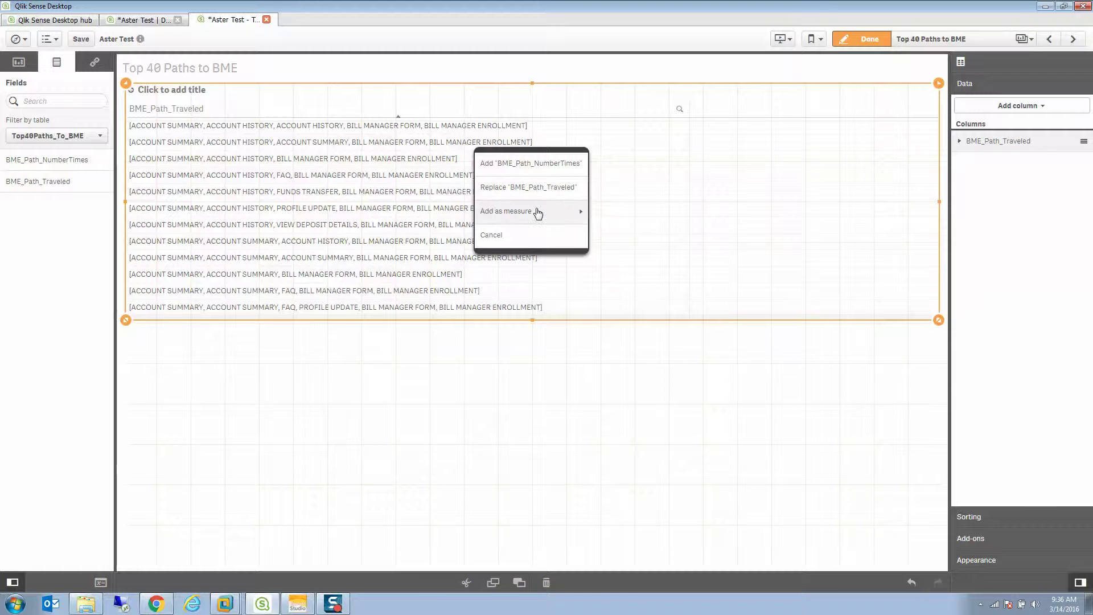
{"action": "left_click", "coordinate": [561, 170]}
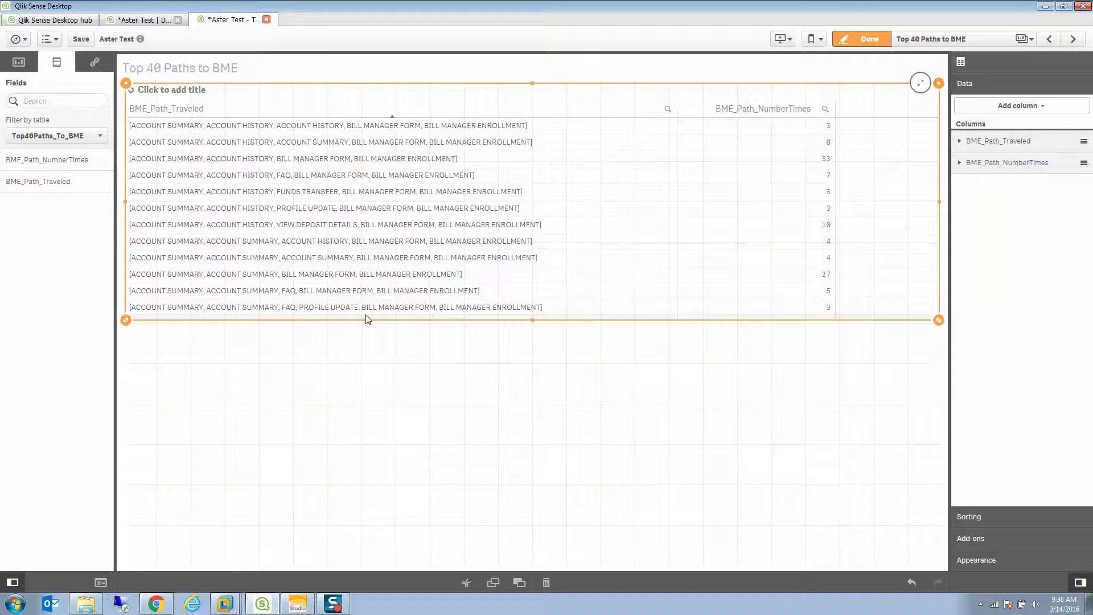
{"action": "left_click", "coordinate": [19, 67]}
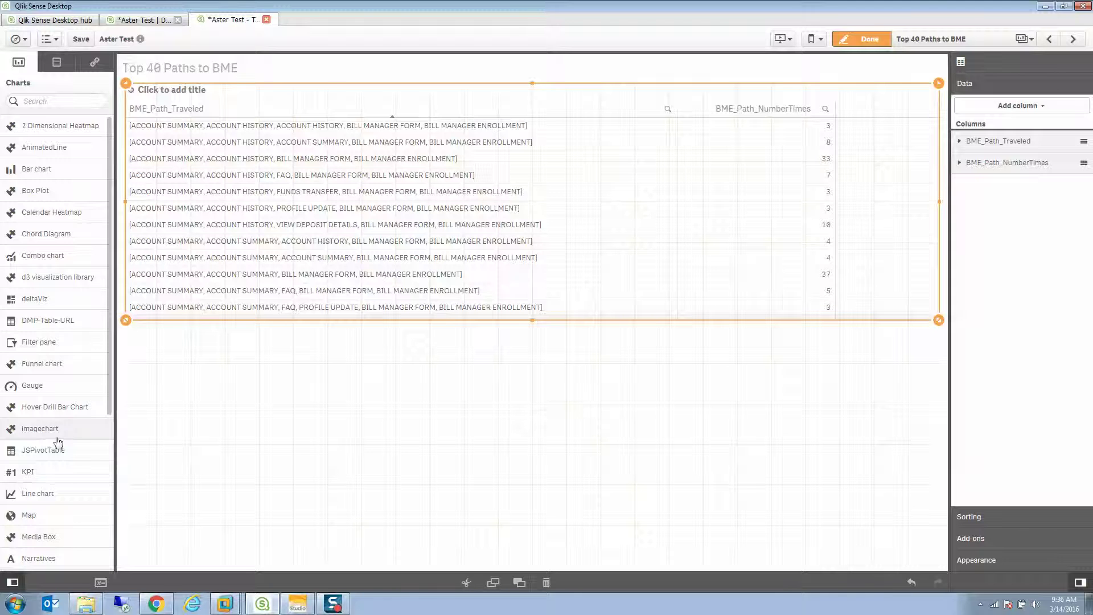
Add a full-width Sankey below the table: BME Path Traveled sized by BME Path Number of Times.
{"action": "scroll", "coordinate": [26, 444], "scroll_direction": "down", "scroll_amount": 5}
{"action": "left_click_drag", "start_coordinate": [32, 428], "coordinate": [309, 432]}
{"action": "left_click", "coordinate": [363, 453]}
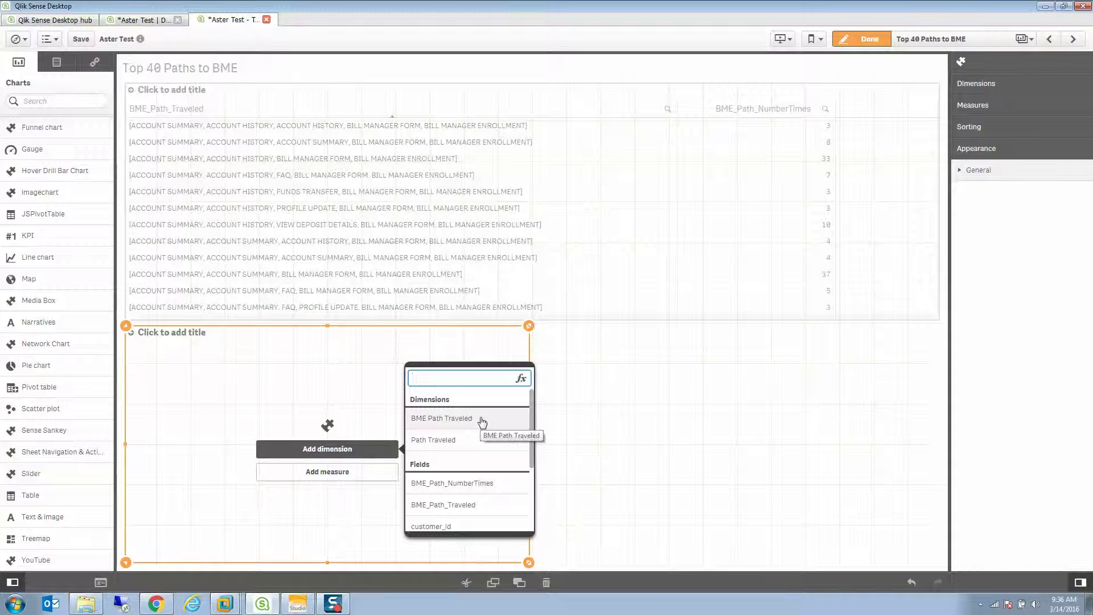
{"action": "left_click", "coordinate": [482, 421]}
{"action": "left_click", "coordinate": [362, 475]}
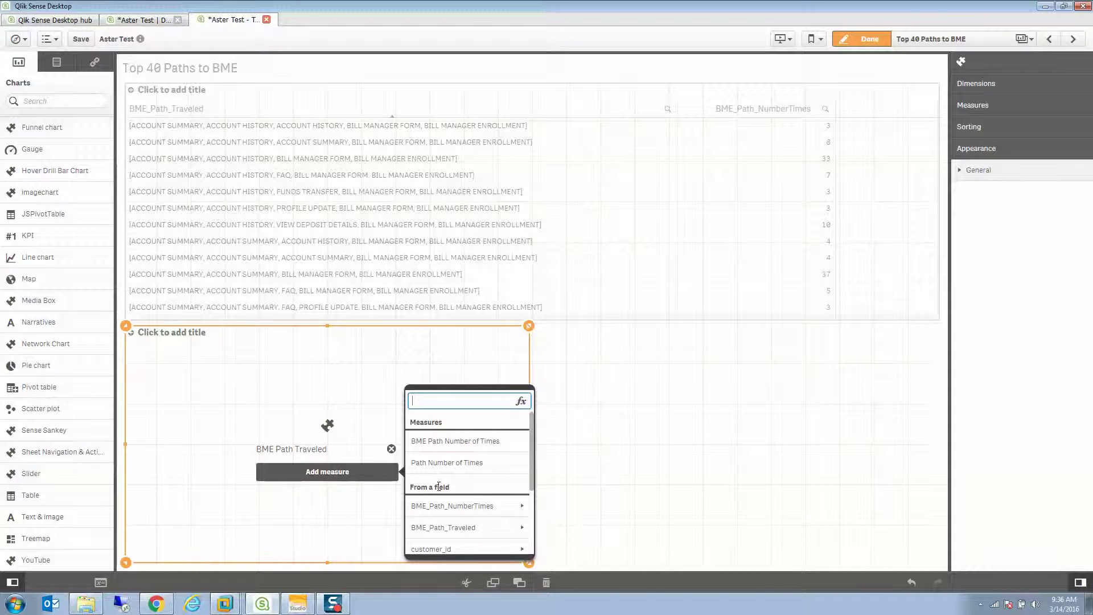
{"action": "left_click", "coordinate": [449, 441]}
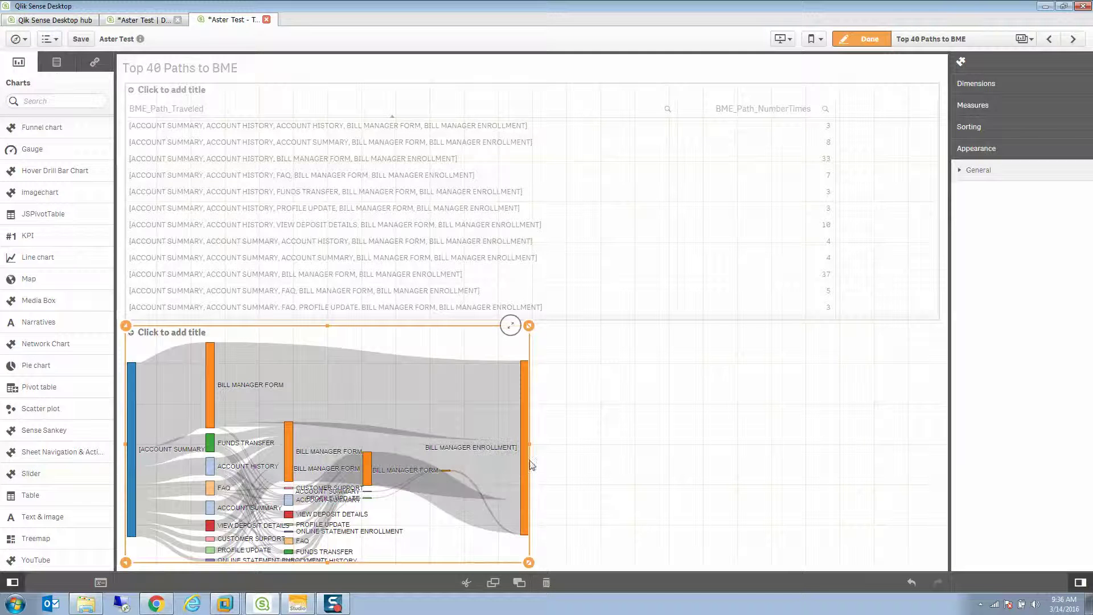
{"action": "left_click_drag", "start_coordinate": [529, 450], "coordinate": [928, 427]}
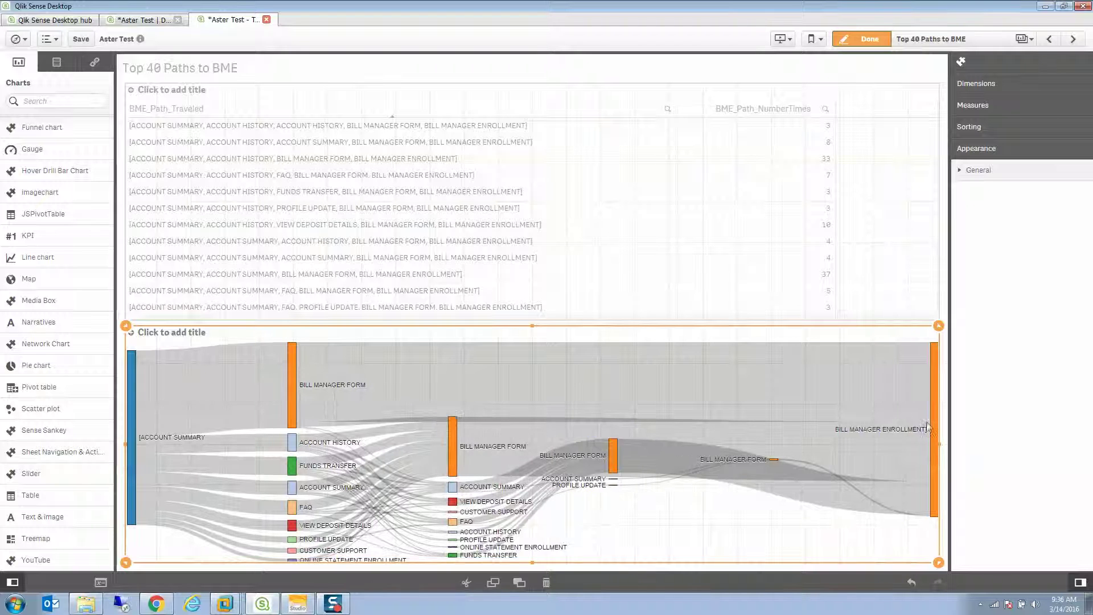